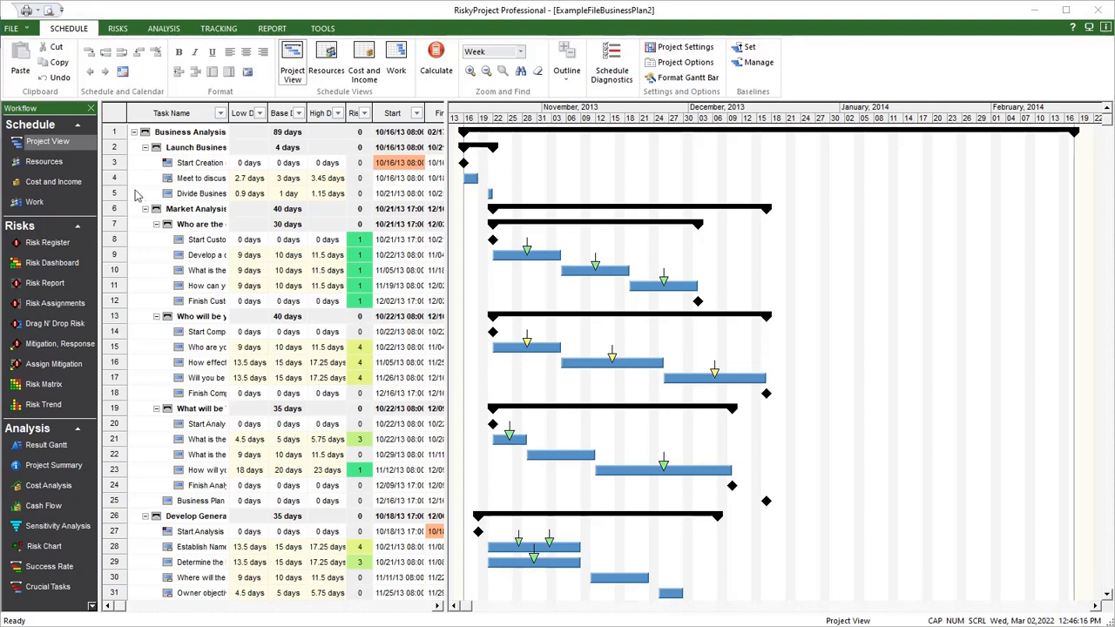
# - View the available data import options, such as Microsoft Project (XML) and Oracle Primavera (XER)
pyautogui.click(113, 148)
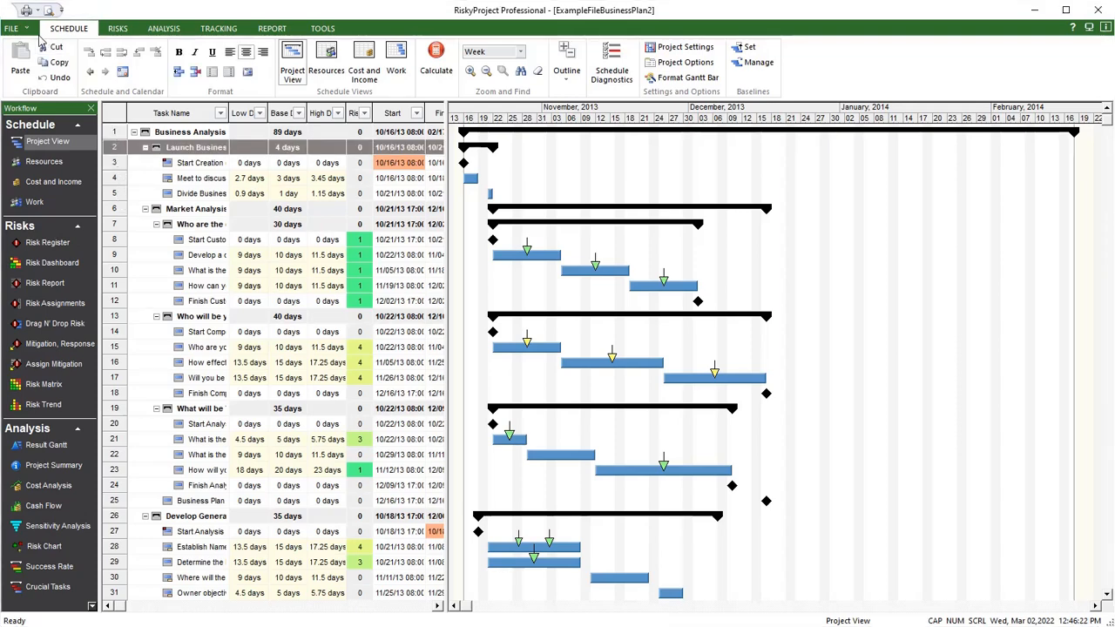
pyautogui.click(33, 29)
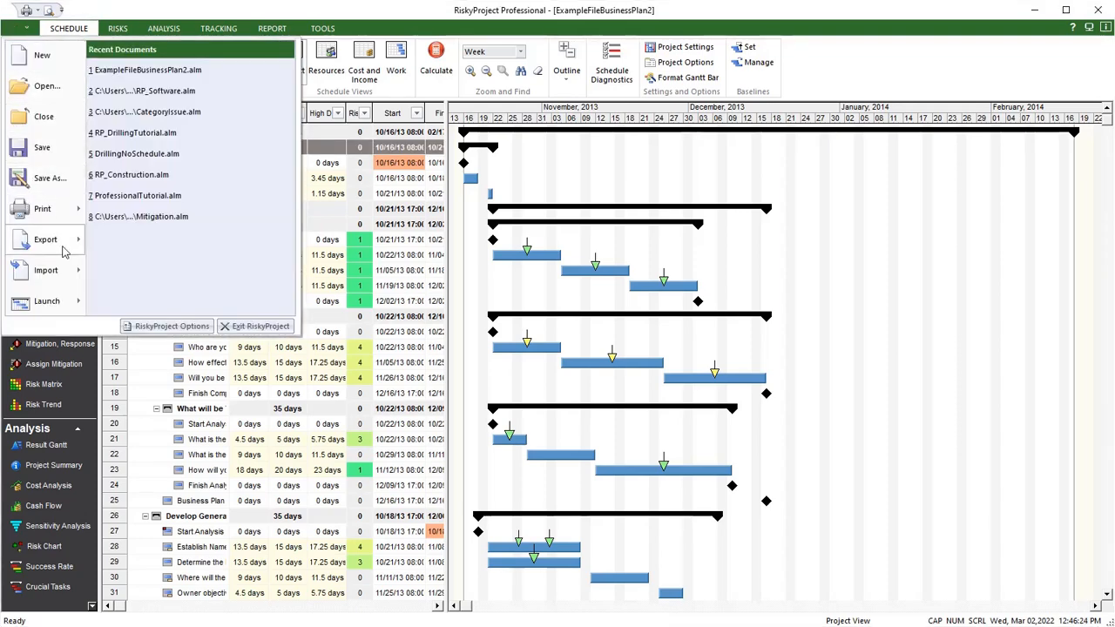
pyautogui.moveTo(63, 251)
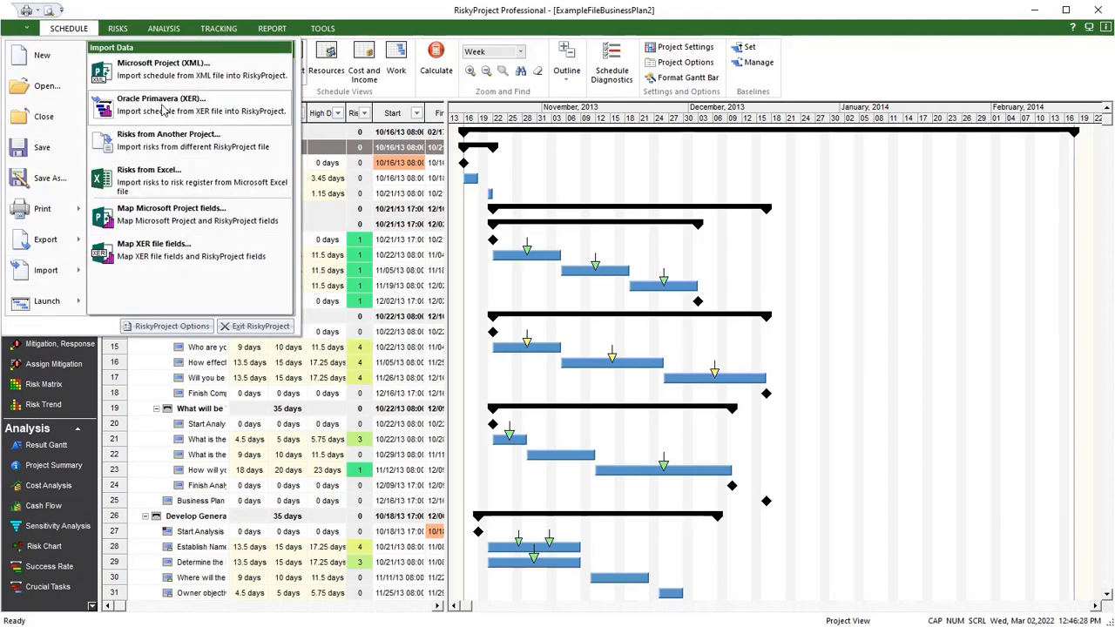
pyautogui.click(639, 171)
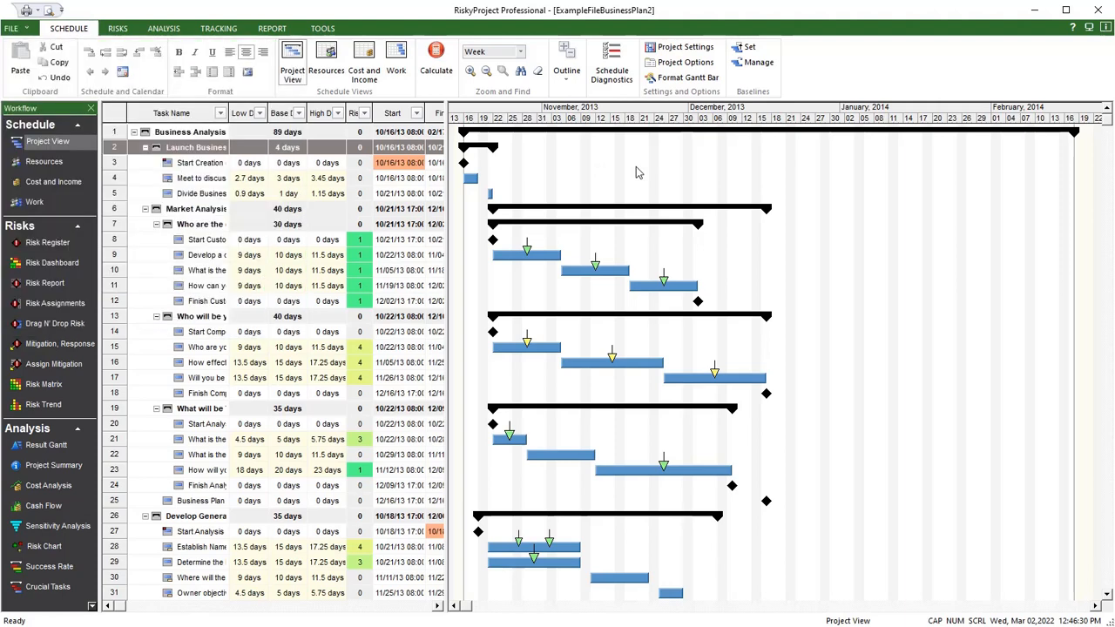
# - Run the diagnostics of the project schedule to check for issues related to risk analysis
pyautogui.moveTo(534, 215)
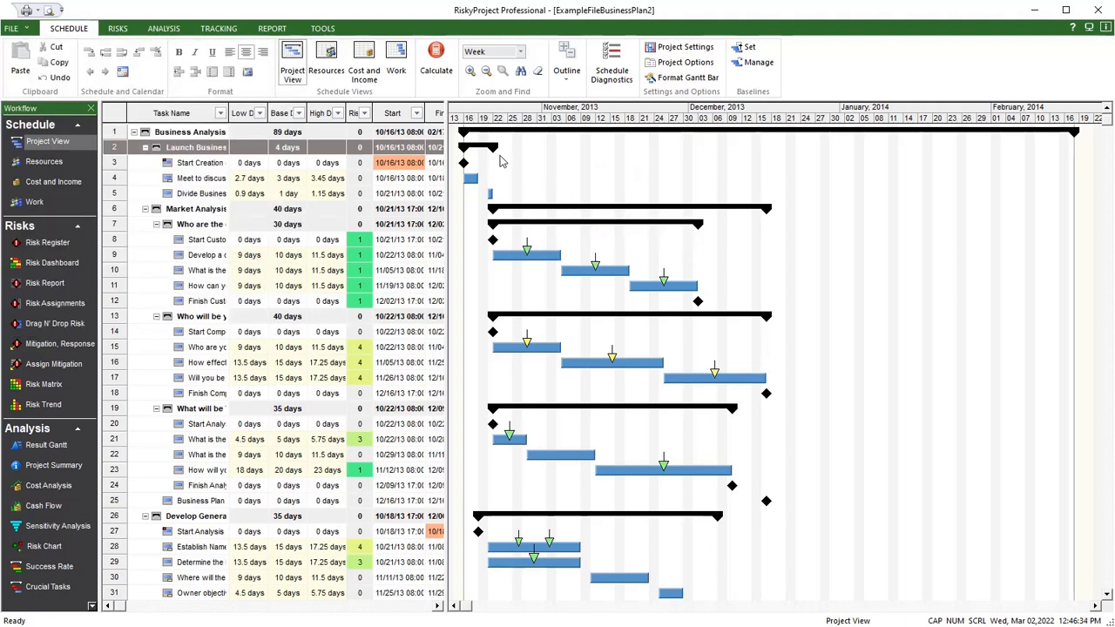
pyautogui.click(617, 72)
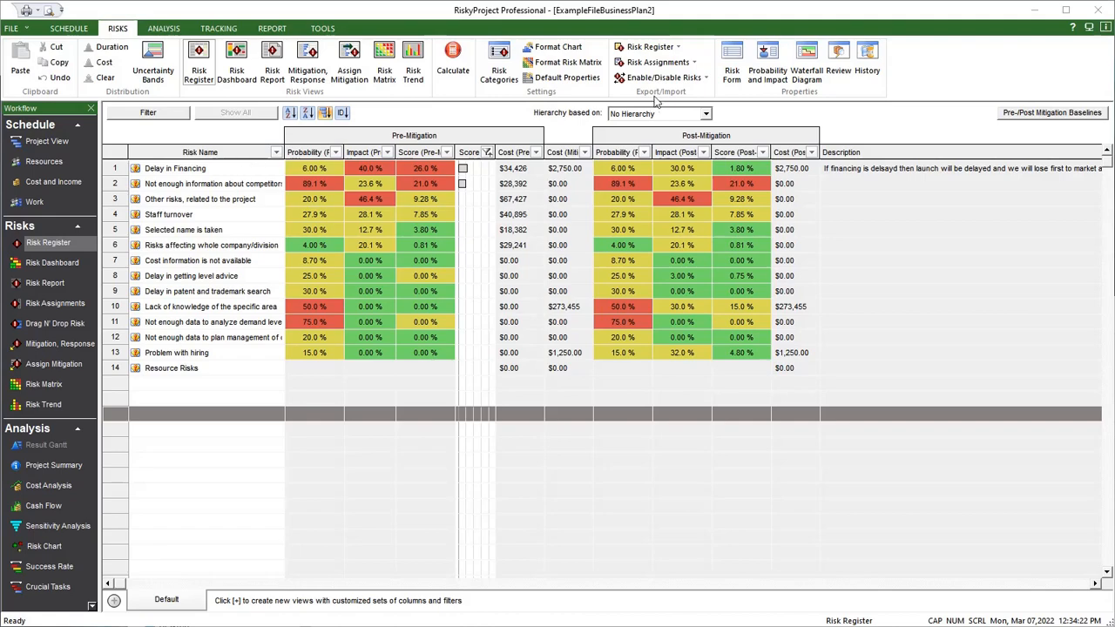
# - Review the Delay in Financing risk's form, task assignments, custom properties, mitigation plans, reviews, history and baselines
pyautogui.click(113, 170)
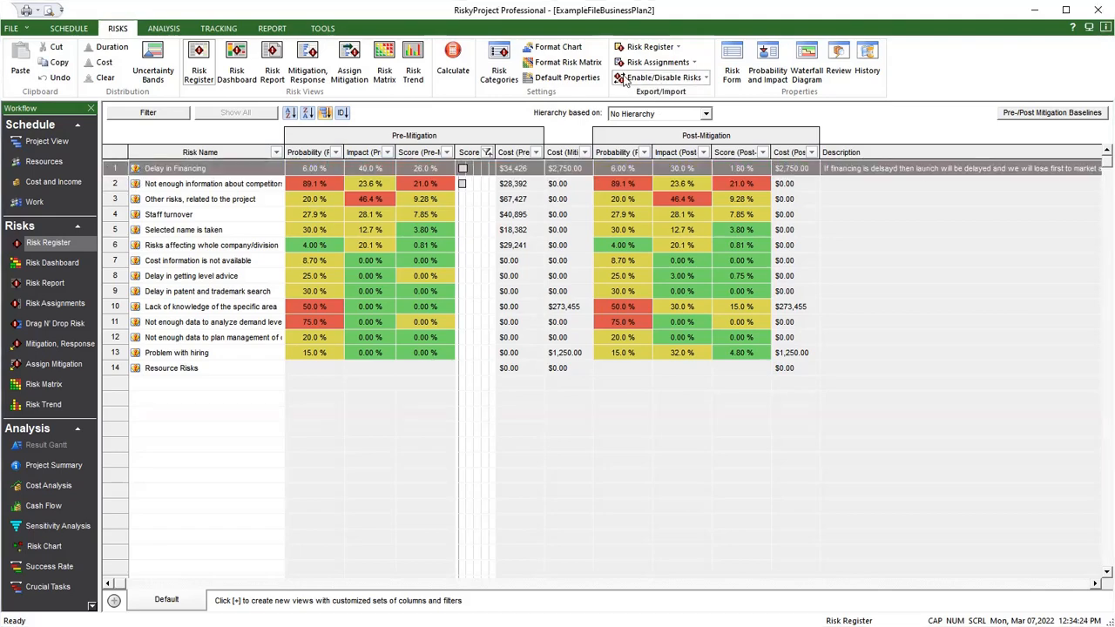
pyautogui.click(732, 54)
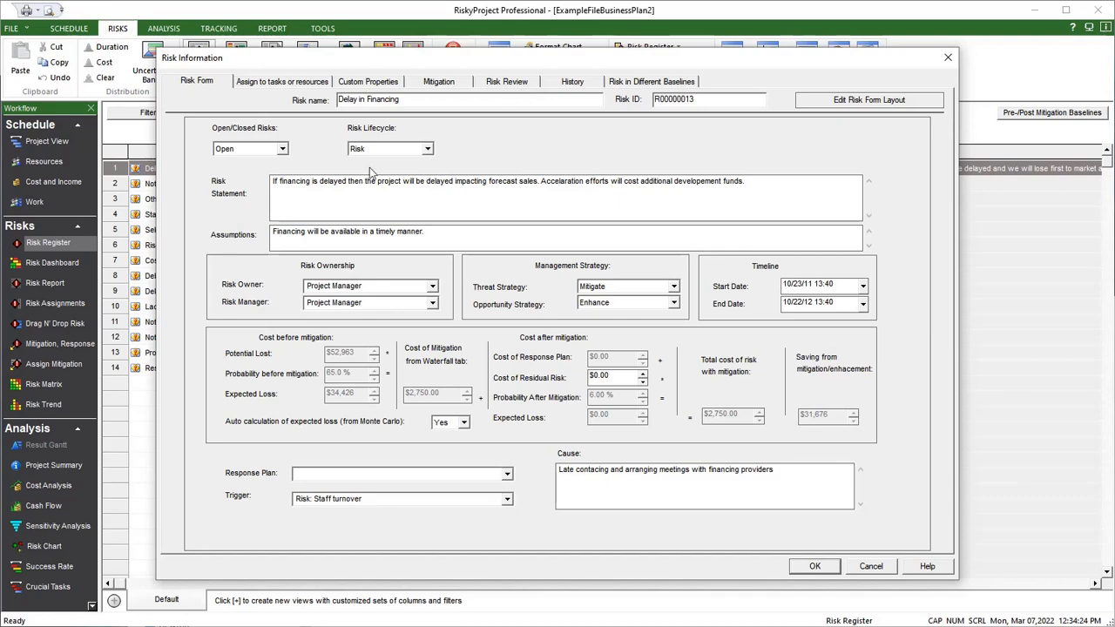
pyautogui.click(287, 82)
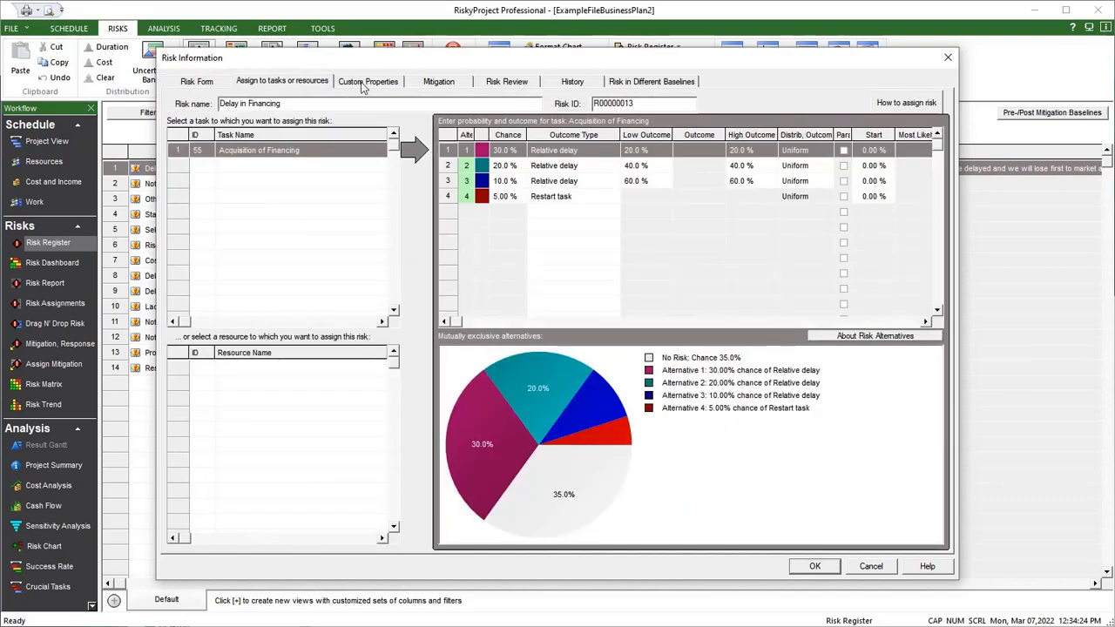
pyautogui.click(364, 82)
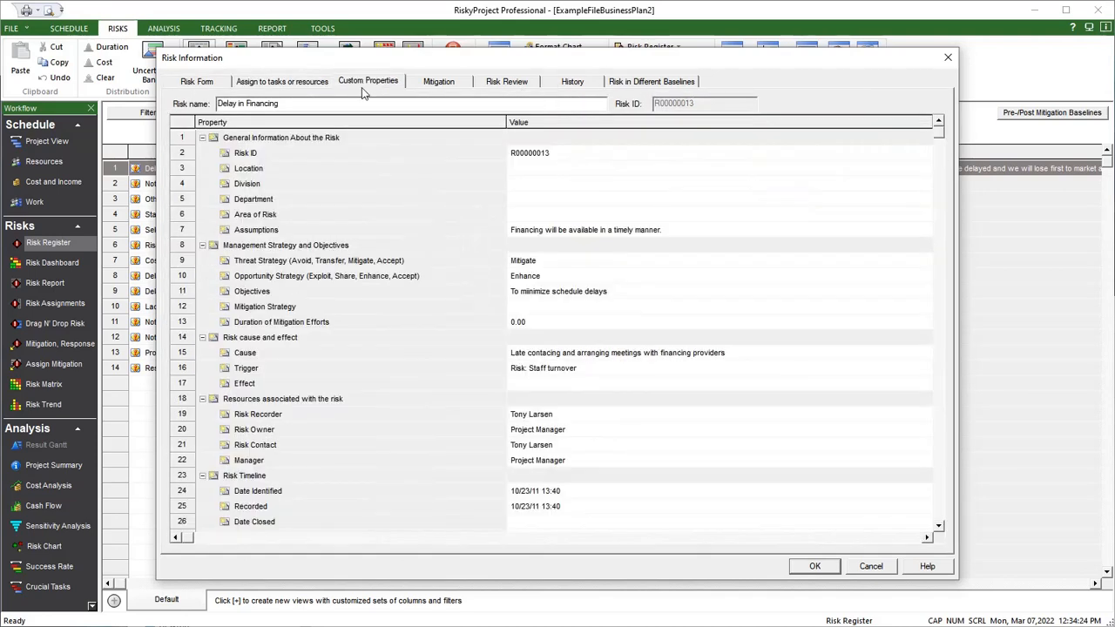
pyautogui.click(439, 84)
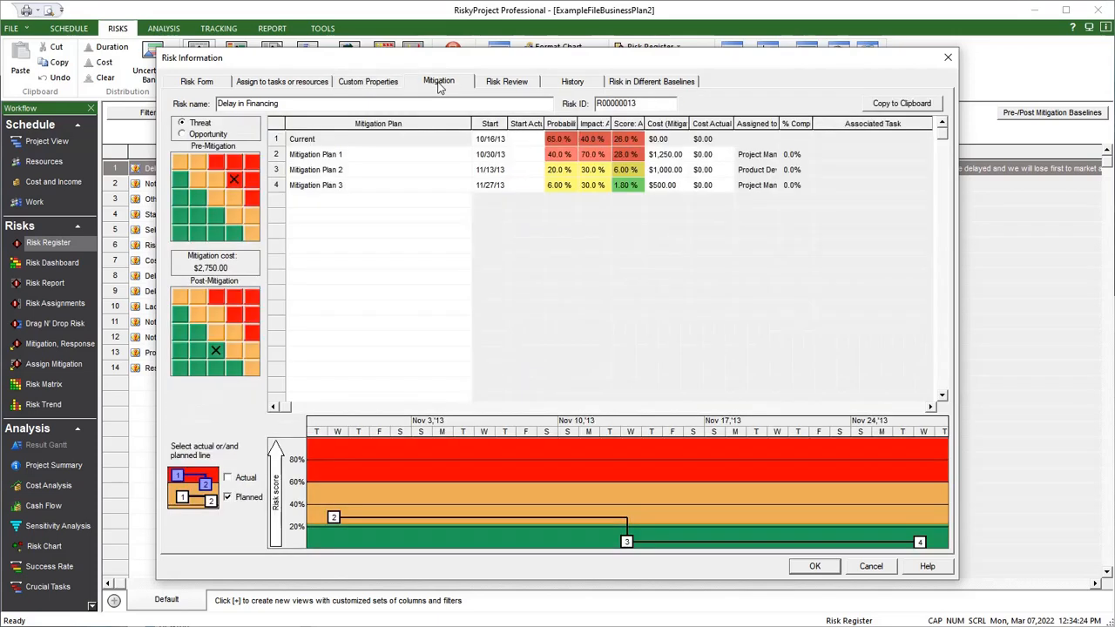
pyautogui.click(515, 84)
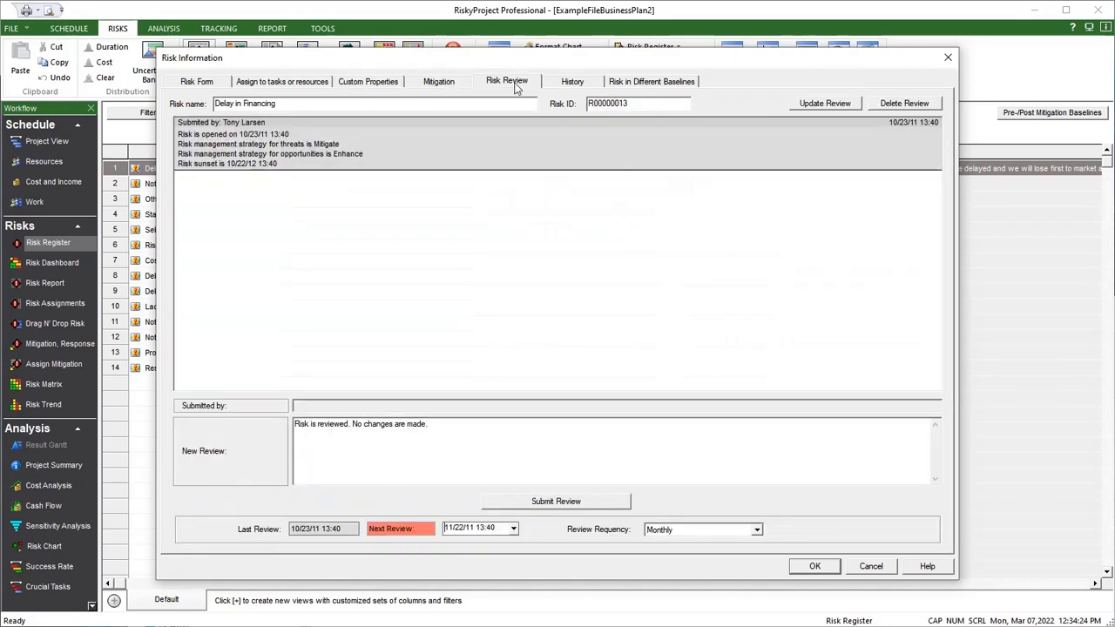
pyautogui.click(560, 87)
pyautogui.click(631, 85)
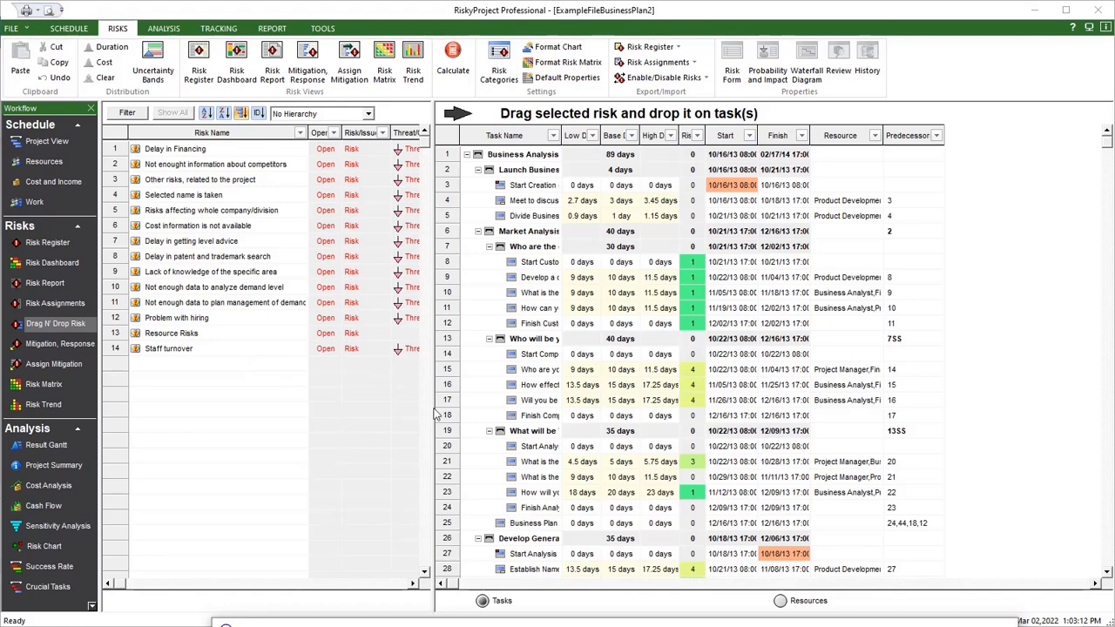
# - Assign the Staff turnover risk to tasks 13 through 18 with a 30% chance of a 20% relative delay
pyautogui.moveTo(452, 339); pyautogui.dragTo(443, 423)
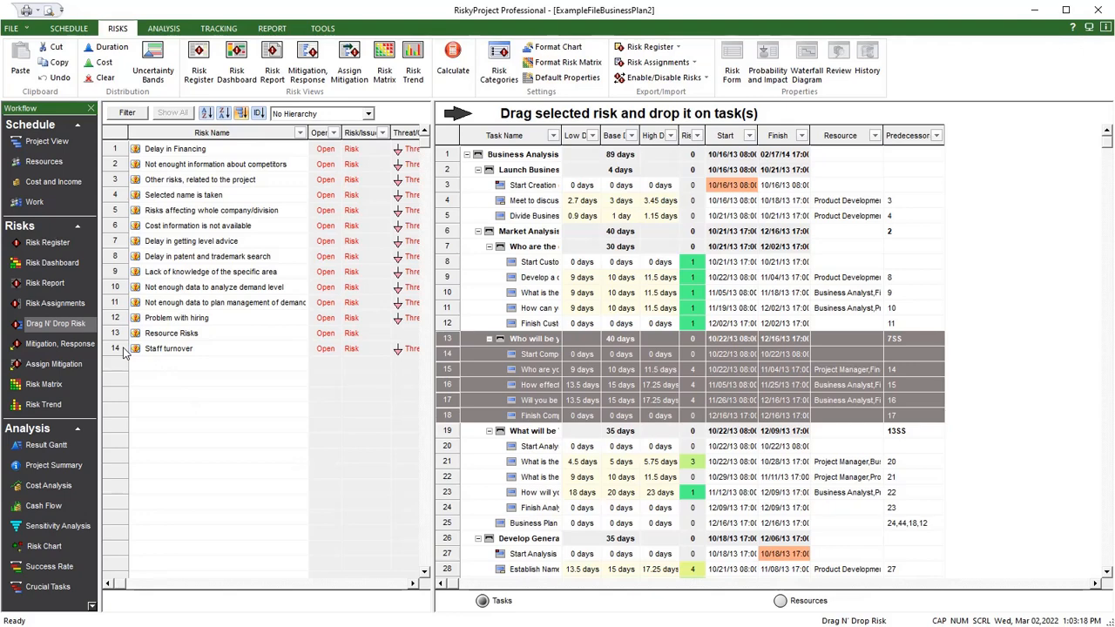
pyautogui.click(124, 351)
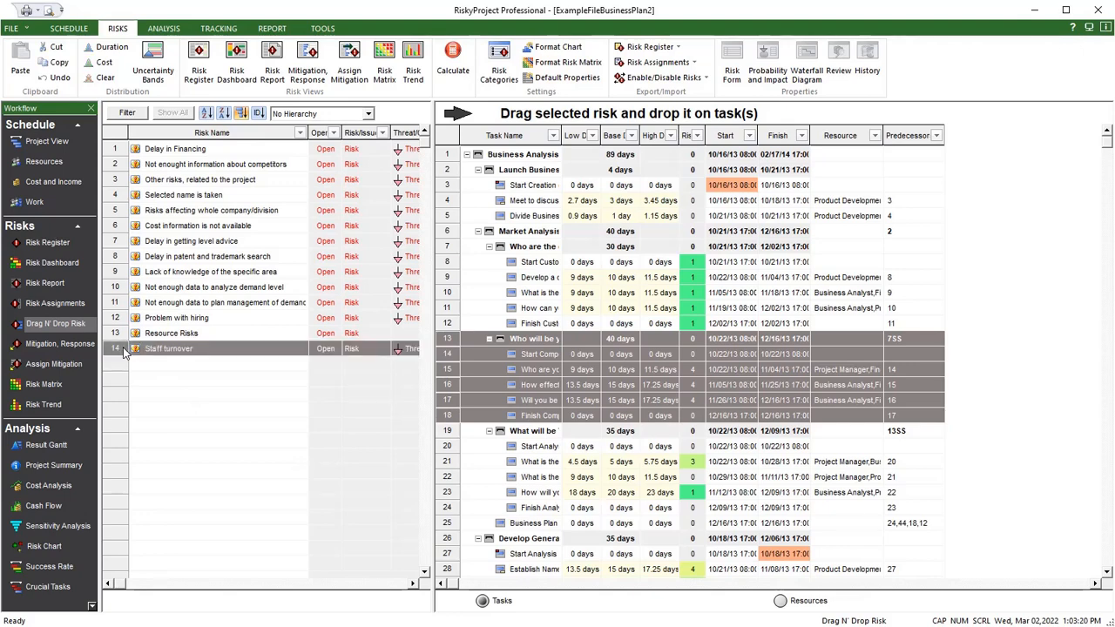
pyautogui.moveTo(125, 351); pyautogui.dragTo(442, 338)
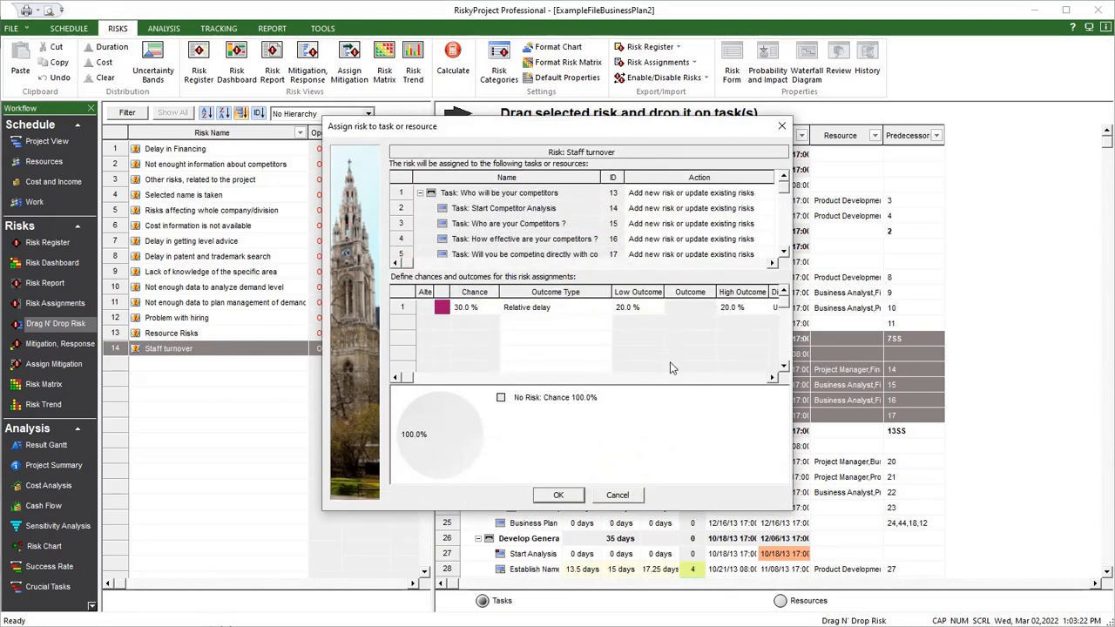
pyautogui.click(772, 378)
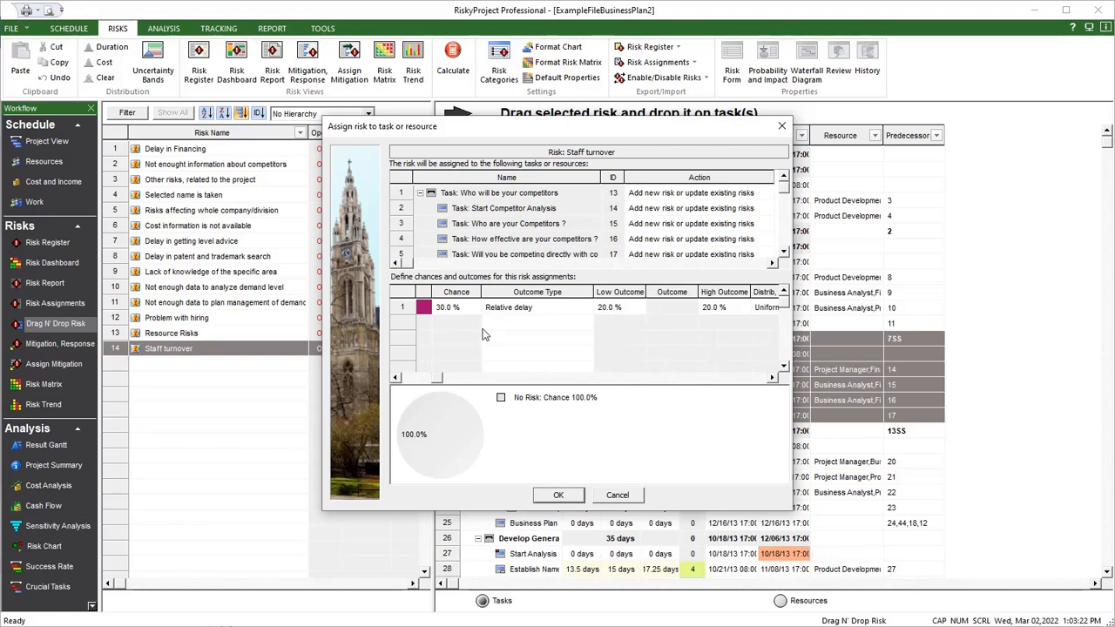
pyautogui.click(584, 315)
pyautogui.click(584, 311)
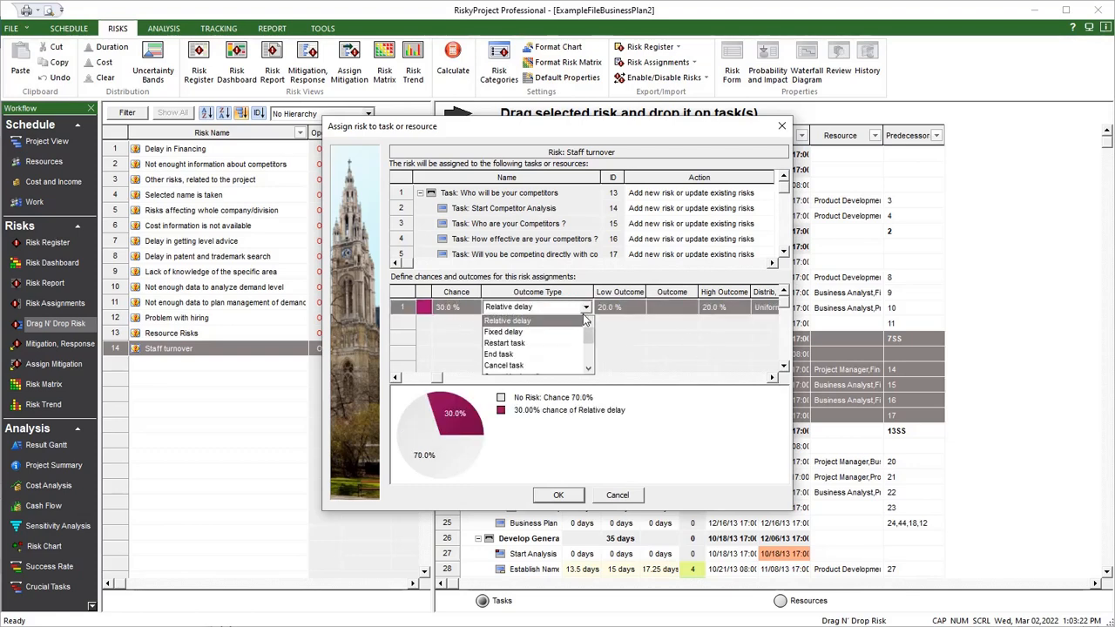
pyautogui.click(584, 320)
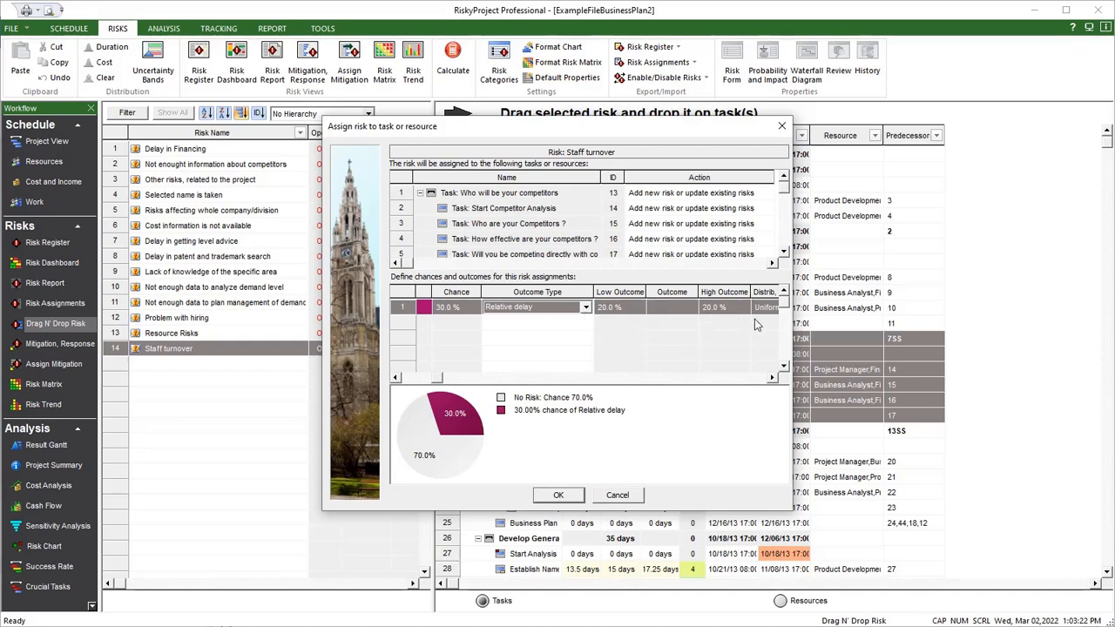
pyautogui.click(562, 495)
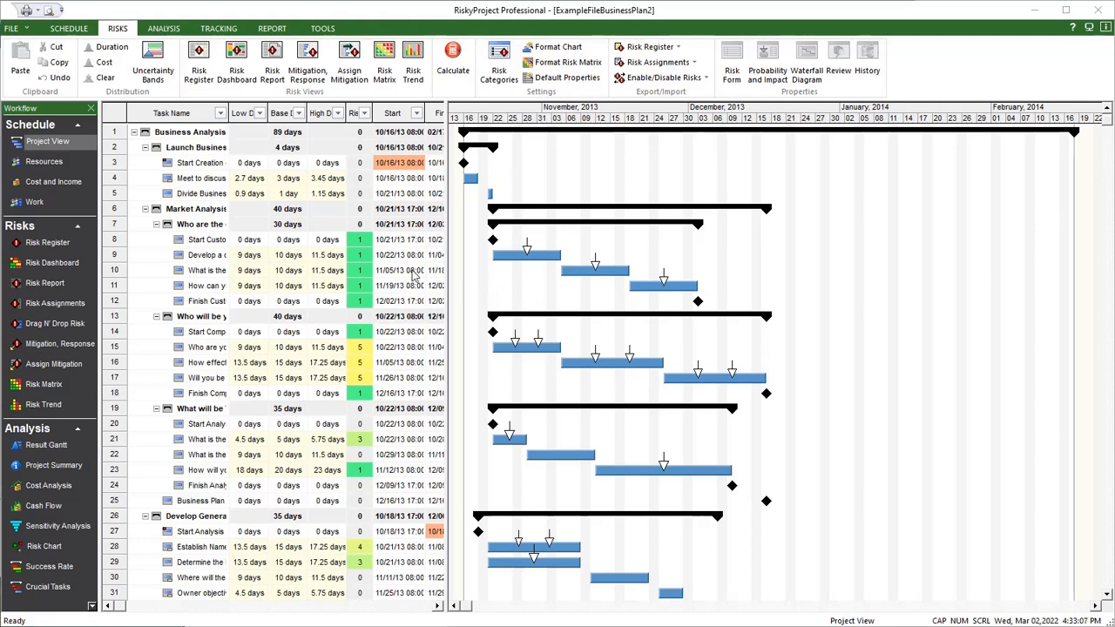
# - Inspect the duration uncertainty bands, including the Low band's low, most likely and high multipliers
pyautogui.click(153, 61)
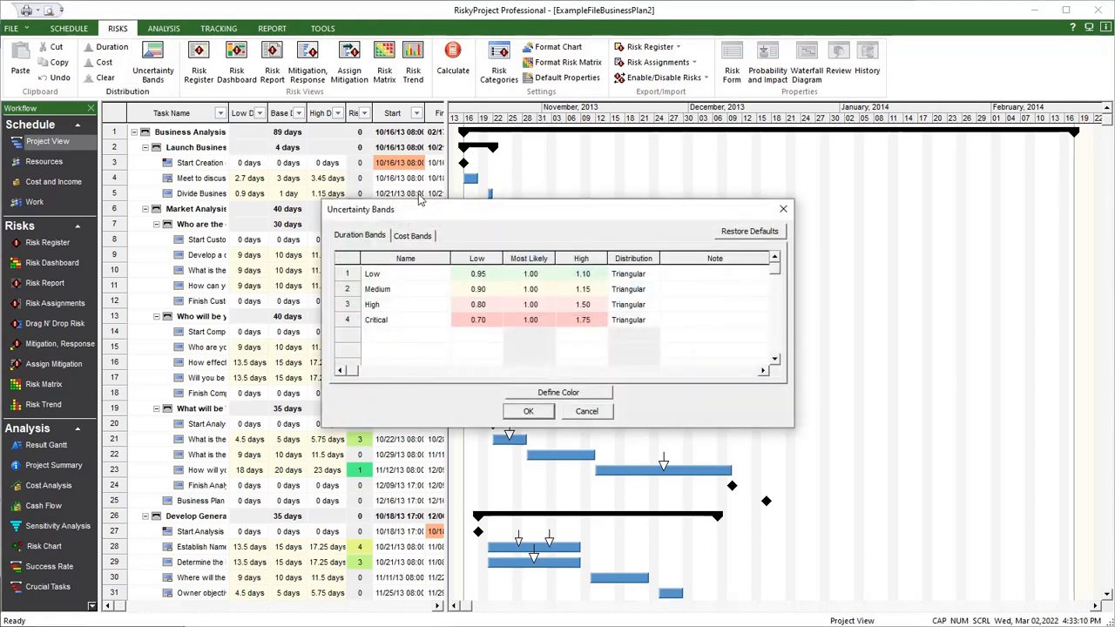
pyautogui.moveTo(461, 218); pyautogui.dragTo(668, 175)
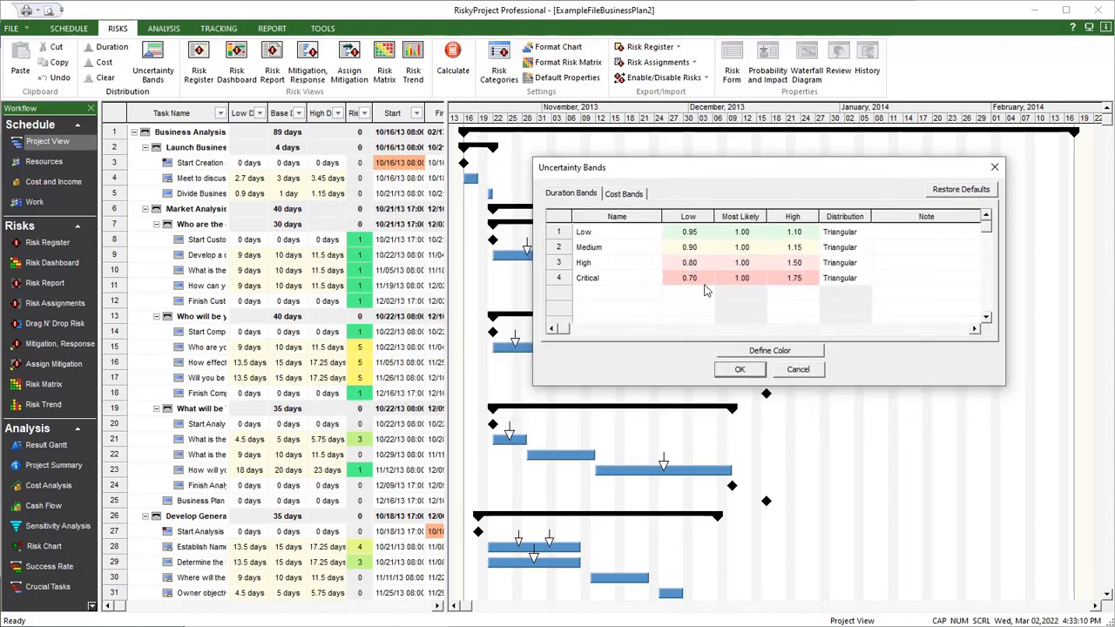
pyautogui.click(573, 232)
pyautogui.click(573, 248)
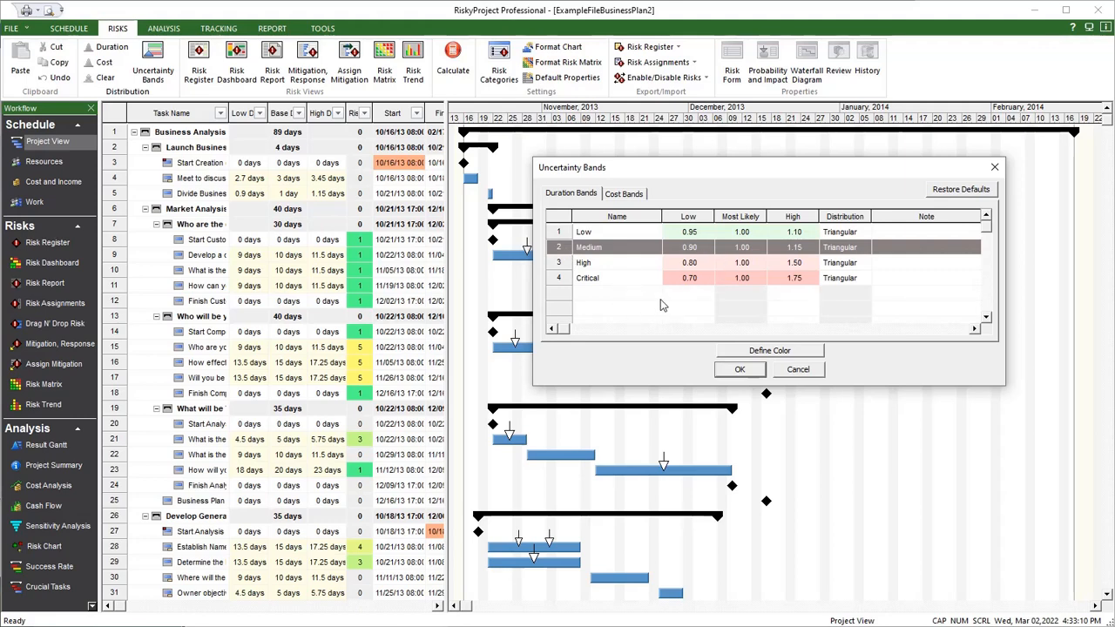
pyautogui.click(695, 237)
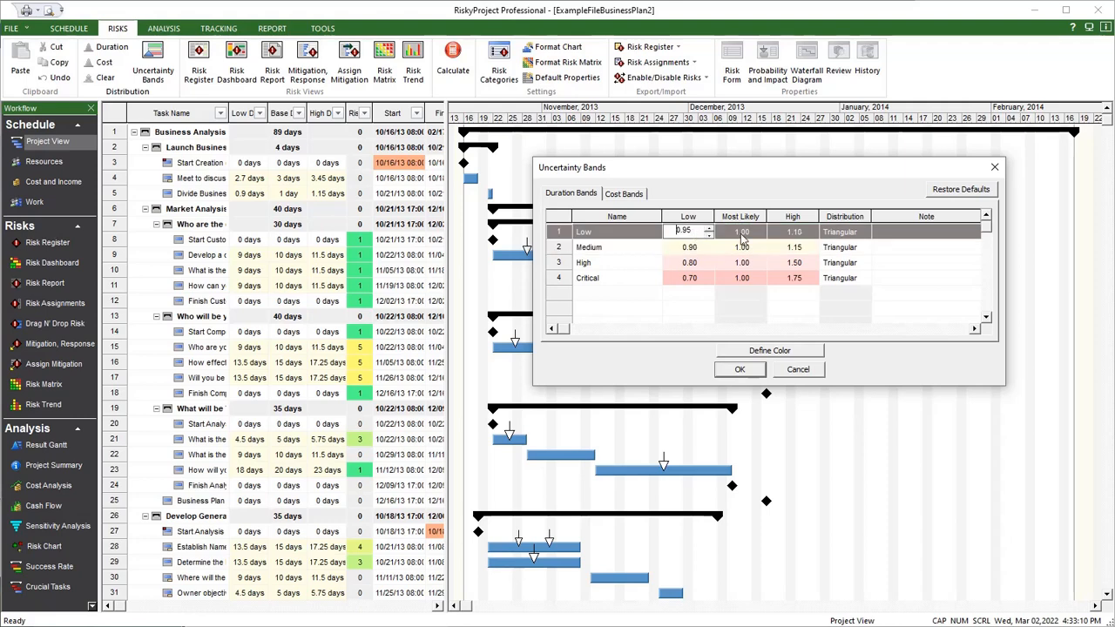
pyautogui.click(742, 231)
pyautogui.click(787, 233)
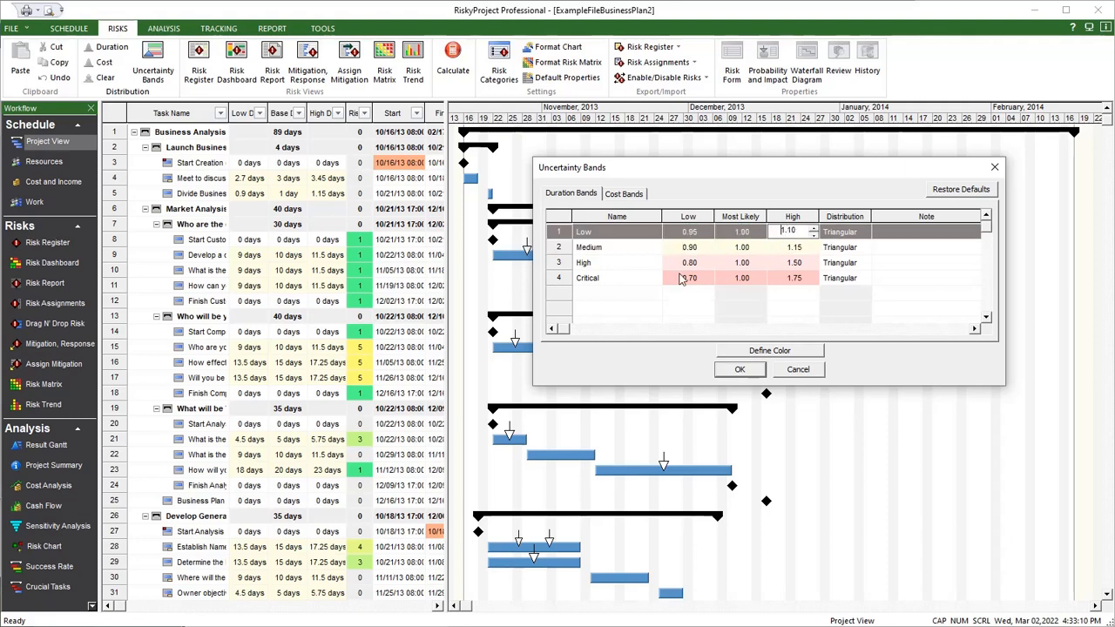
pyautogui.click(760, 369)
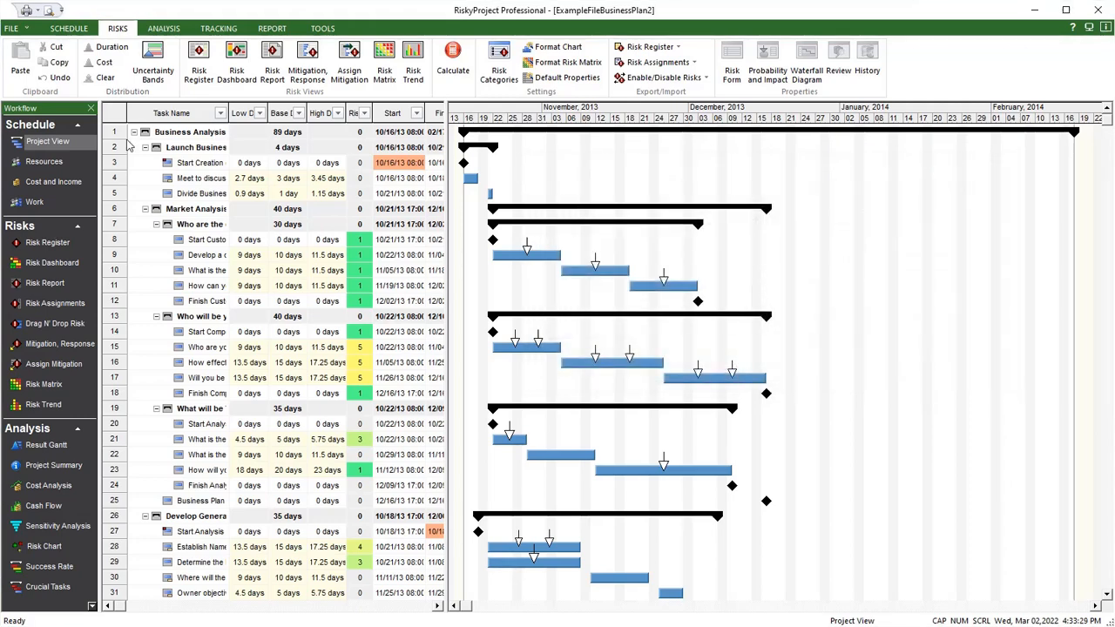
# - Apply the Medium duration band (0.90 - 1.15) to the top-level Business Analysis summary task
pyautogui.rightClick(126, 138)
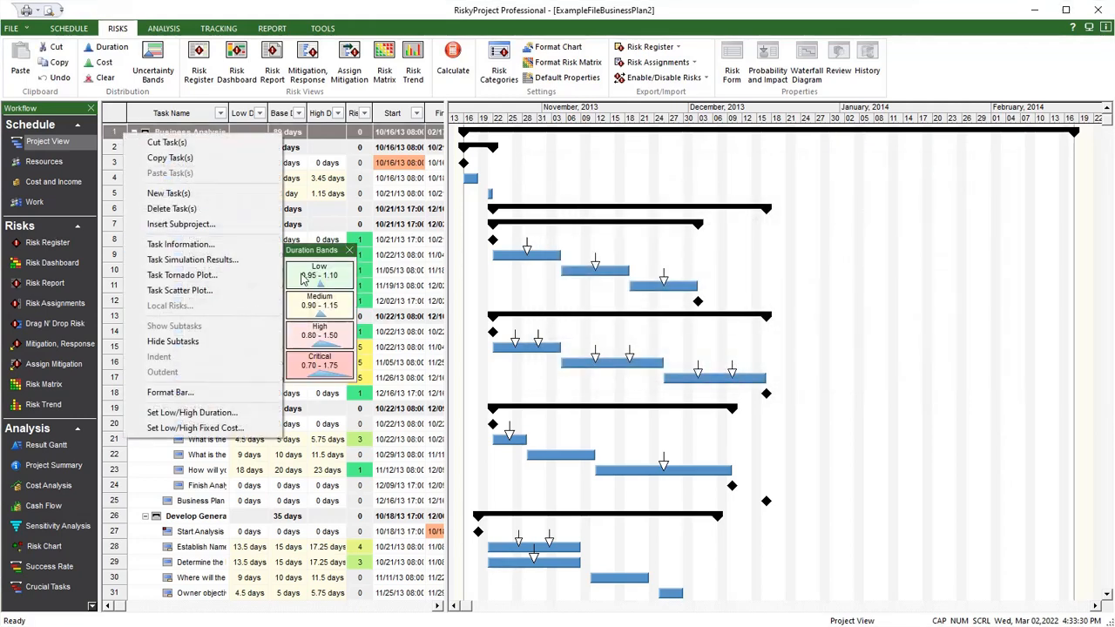
pyautogui.click(331, 305)
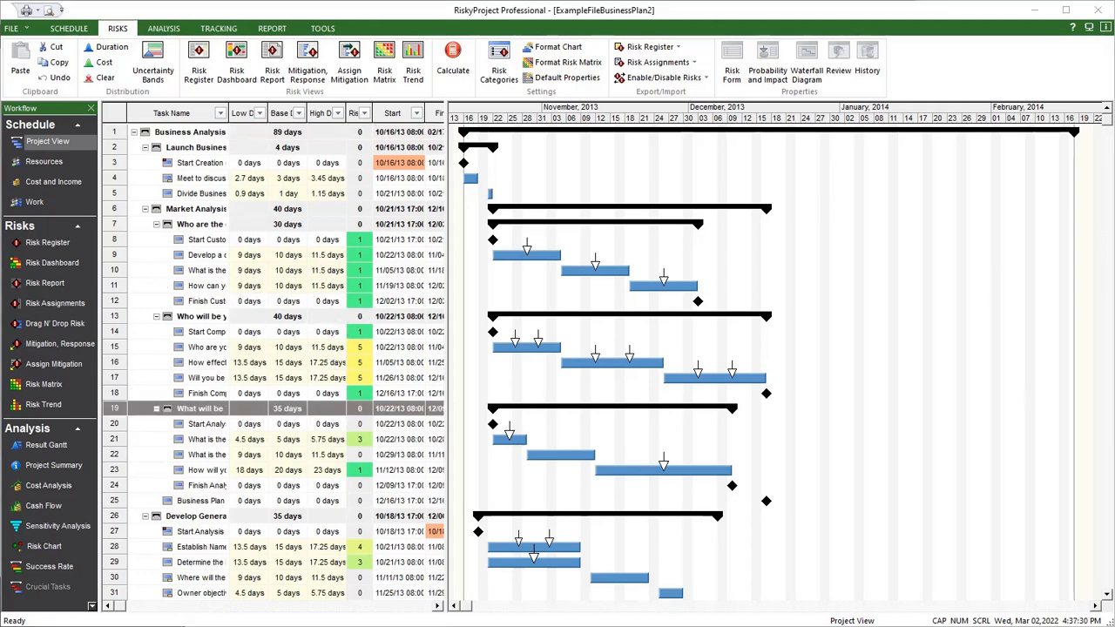
# - Check the project's Monte Carlo calculation options for the maximum number of simulations and the custom low percentile
pyautogui.click(74, 29)
pyautogui.click(684, 62)
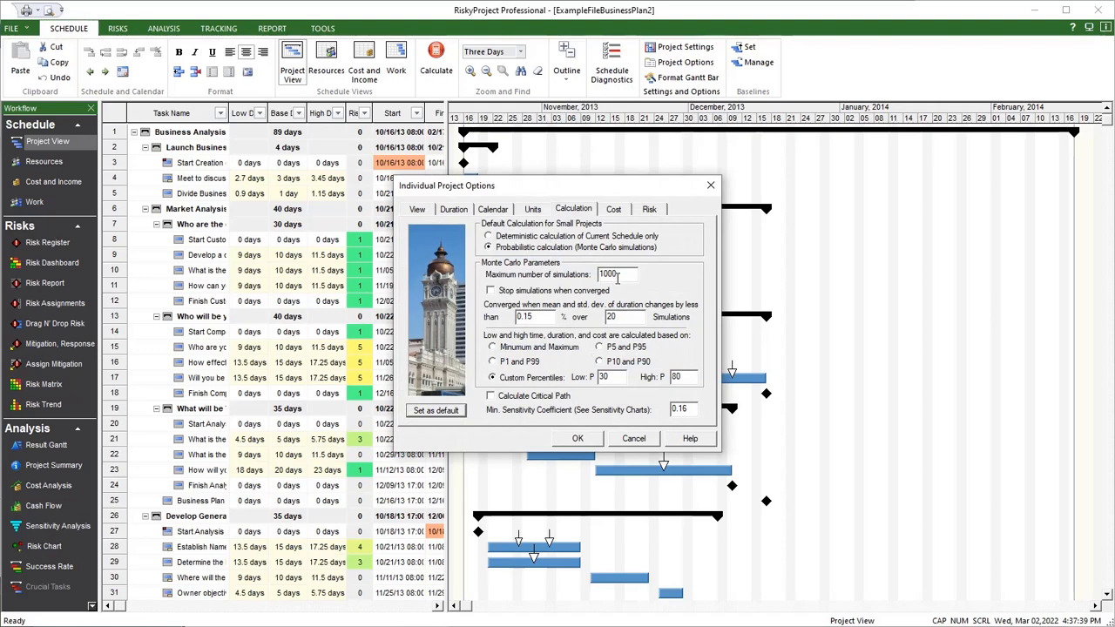
pyautogui.moveTo(617, 276); pyautogui.dragTo(596, 275)
pyautogui.click(603, 377)
pyautogui.click(579, 439)
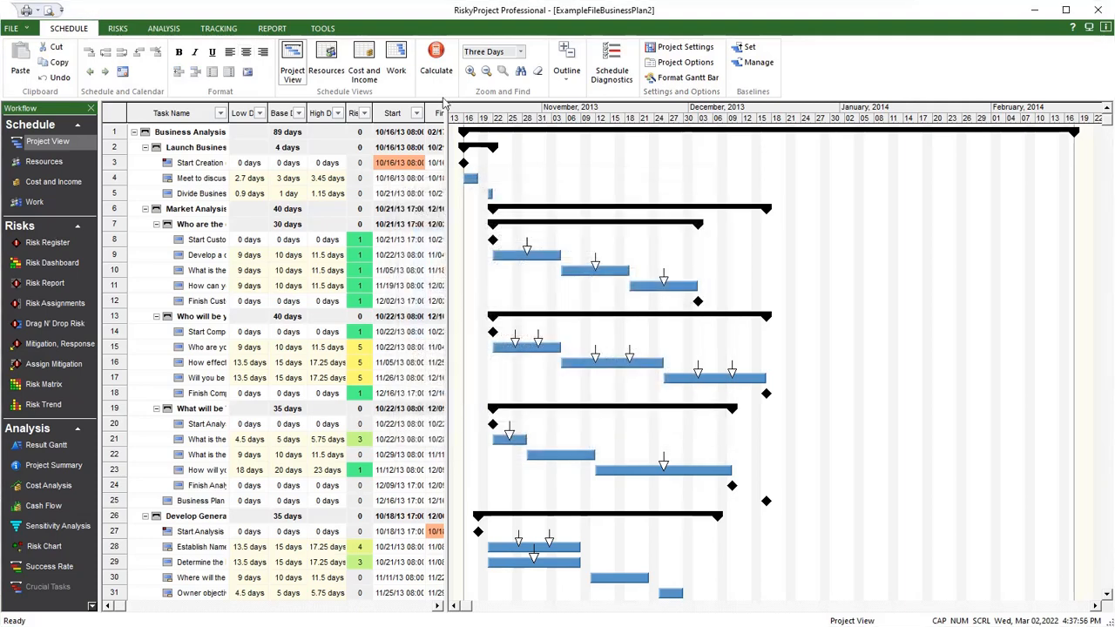
# - Calculate the project with Monte Carlo simulation and inspect the task 17 bar in the Result Gantt
pyautogui.click(436, 58)
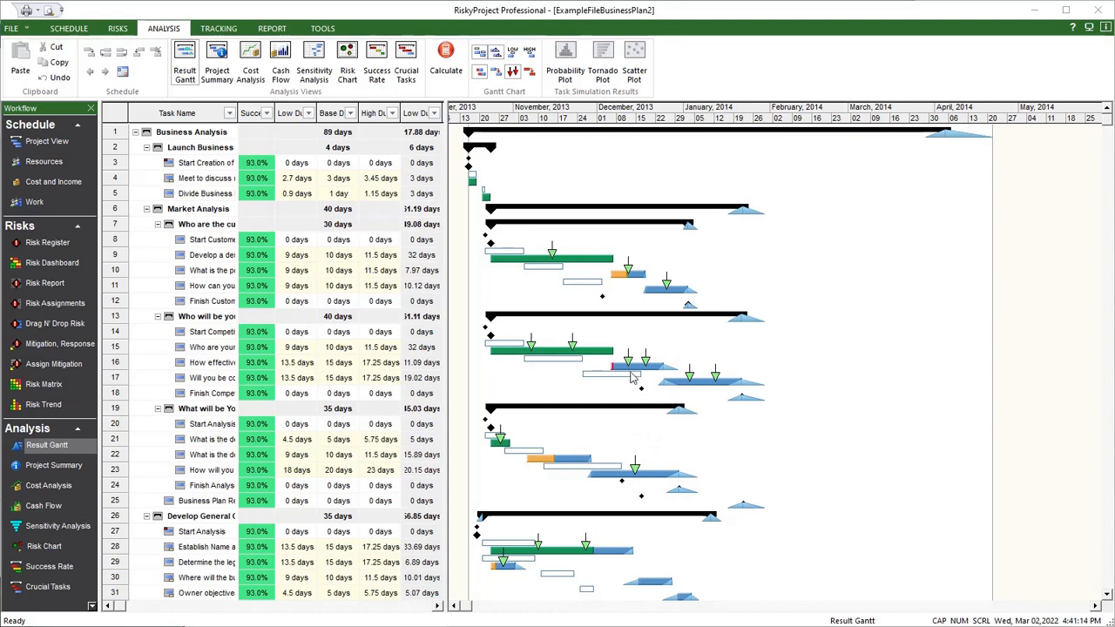
pyautogui.moveTo(631, 372)
pyautogui.moveTo(702, 384)
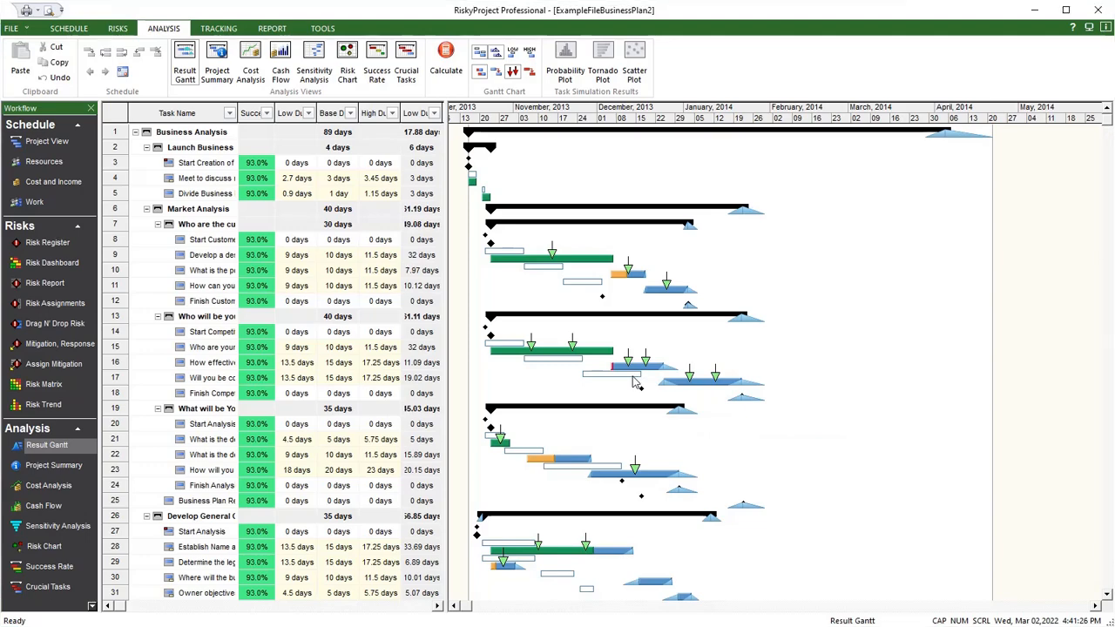
pyautogui.doubleClick(687, 388)
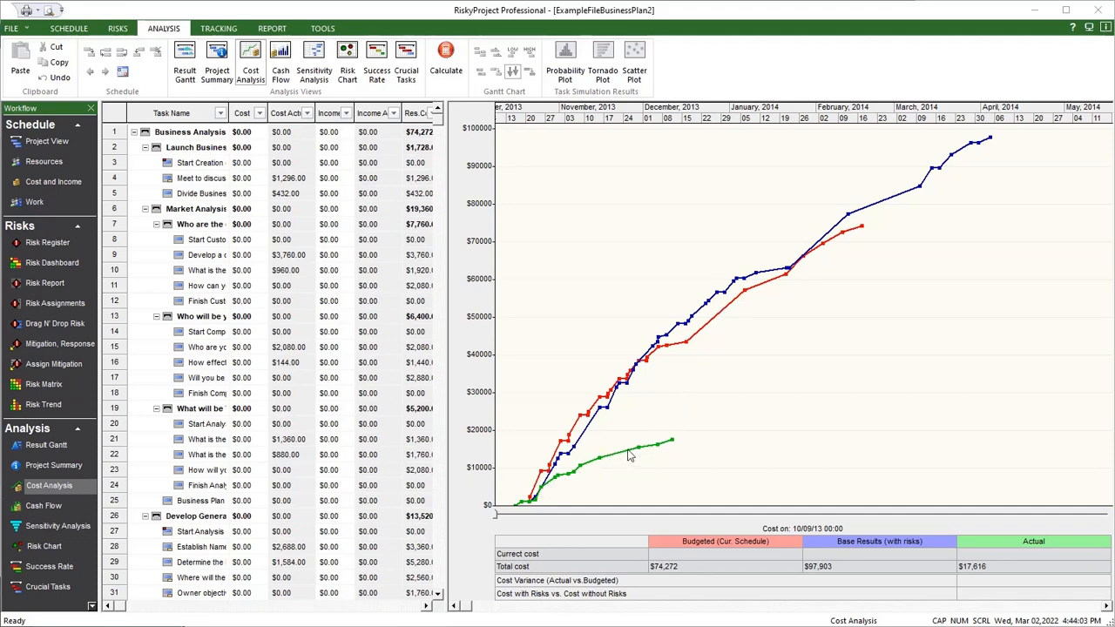
# - Move the cost analysis chart's date marker to 12/05/13 18:00 to compare budgeted, risk-based and actual costs
pyautogui.moveTo(498, 521); pyautogui.dragTo(657, 514)
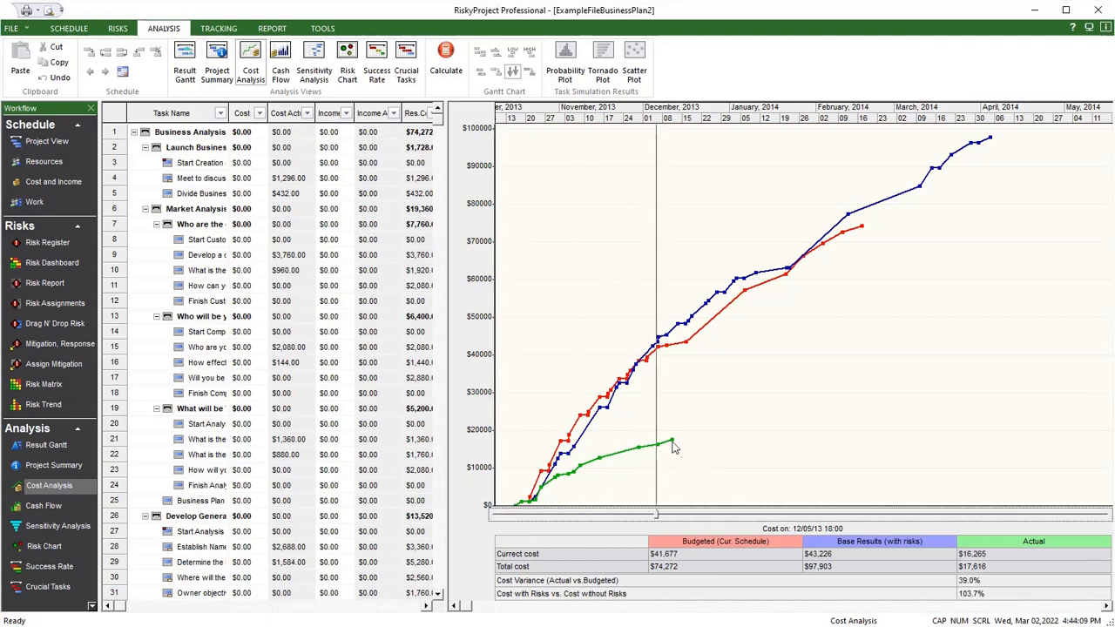
pyautogui.moveTo(673, 445)
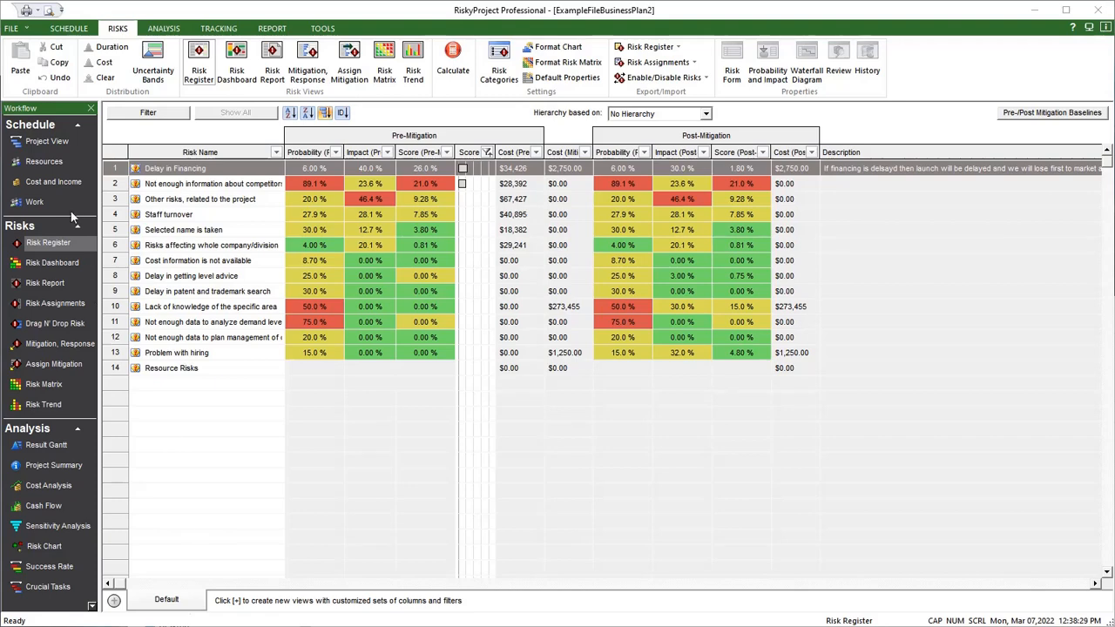
# - View the project's threats in the Risk Matrix and check the Risk Trend view
pyautogui.click(382, 51)
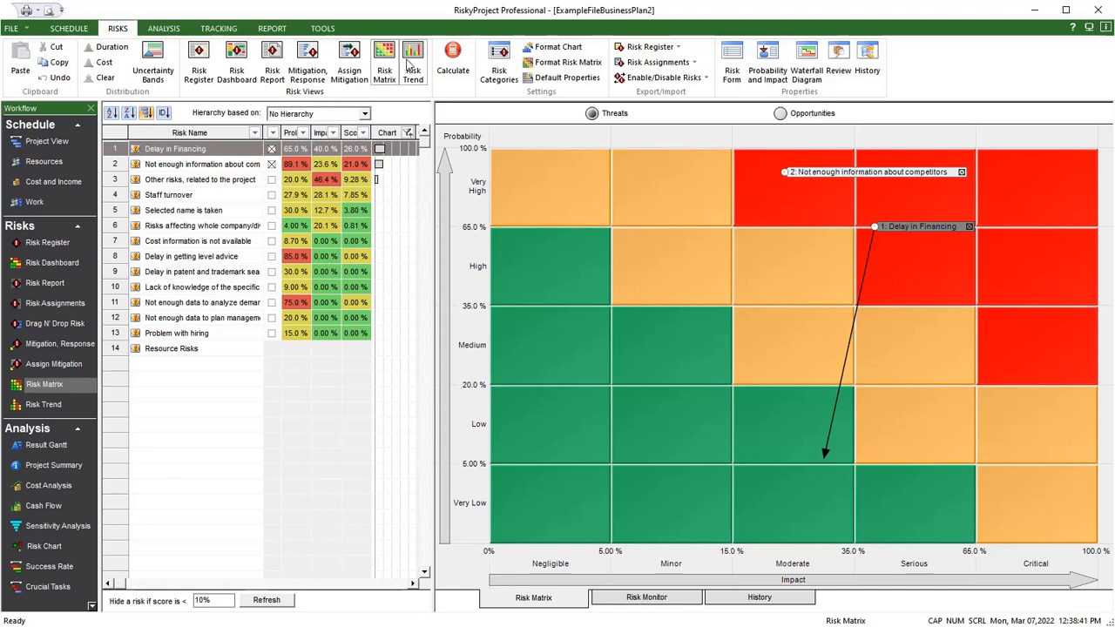
pyautogui.click(410, 66)
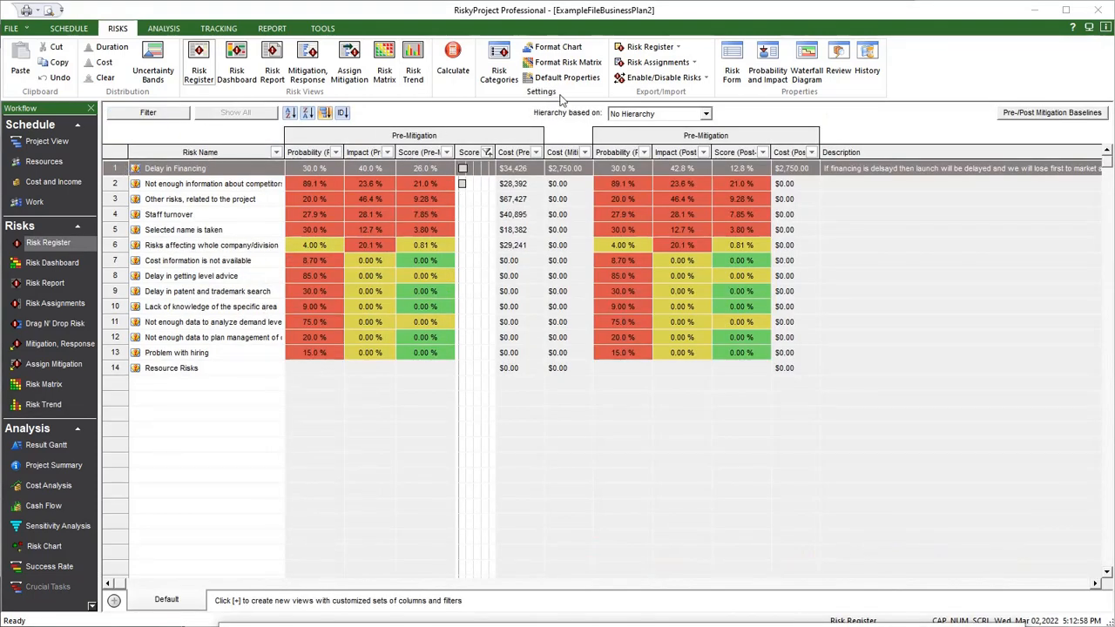
# - Review the Delay in Financing risk form's lifecycle options and its layout editing controls, finishing by publishing the form layout
pyautogui.click(728, 63)
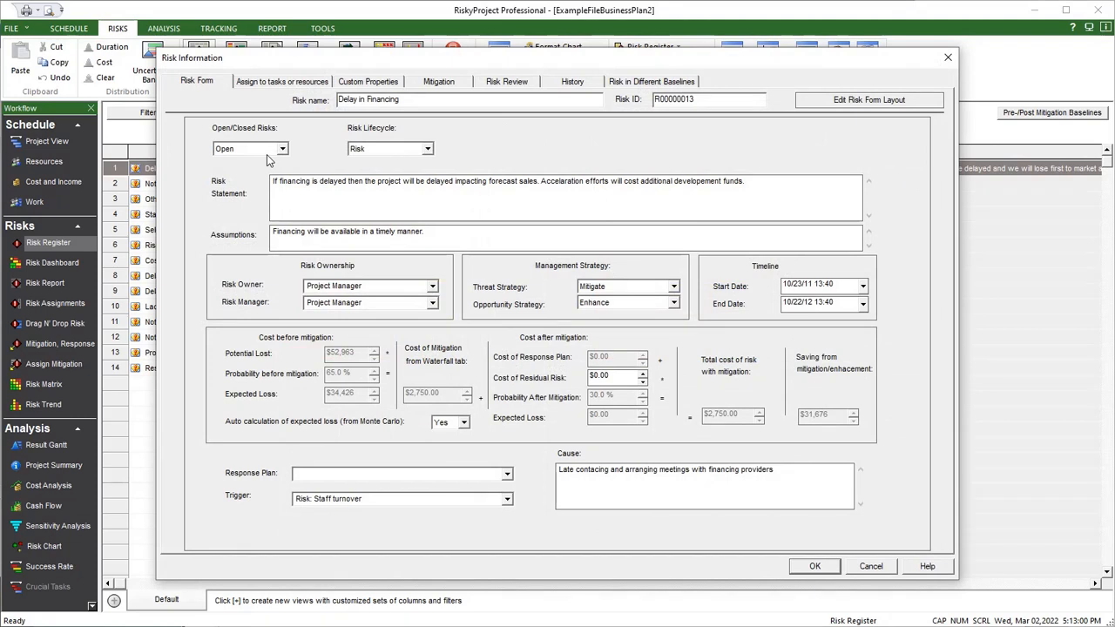
pyautogui.click(427, 149)
pyautogui.click(428, 149)
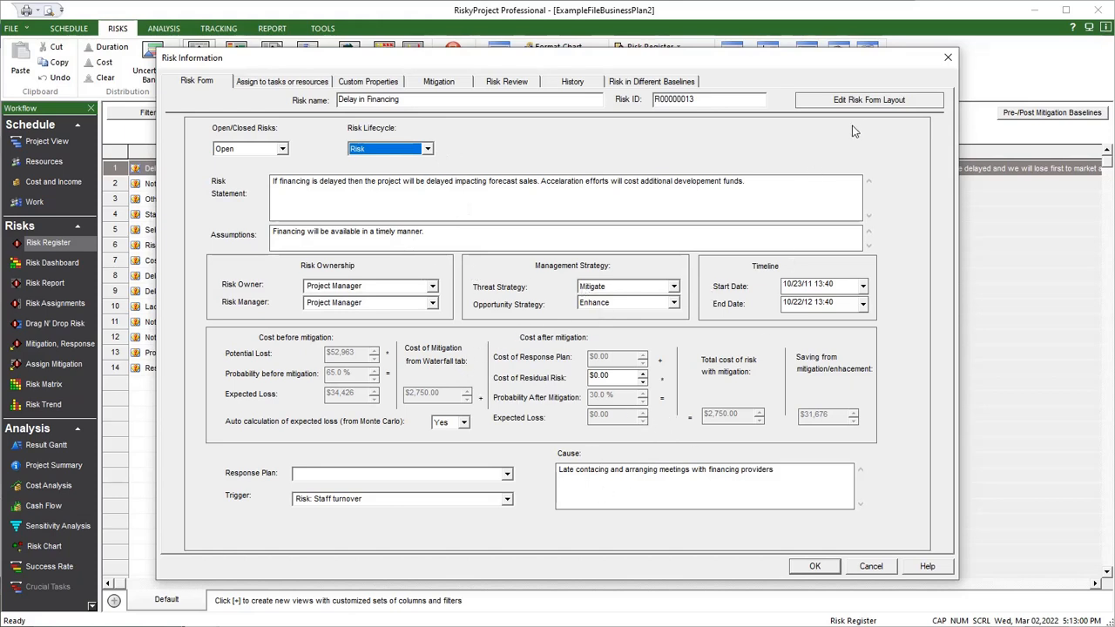
pyautogui.click(871, 101)
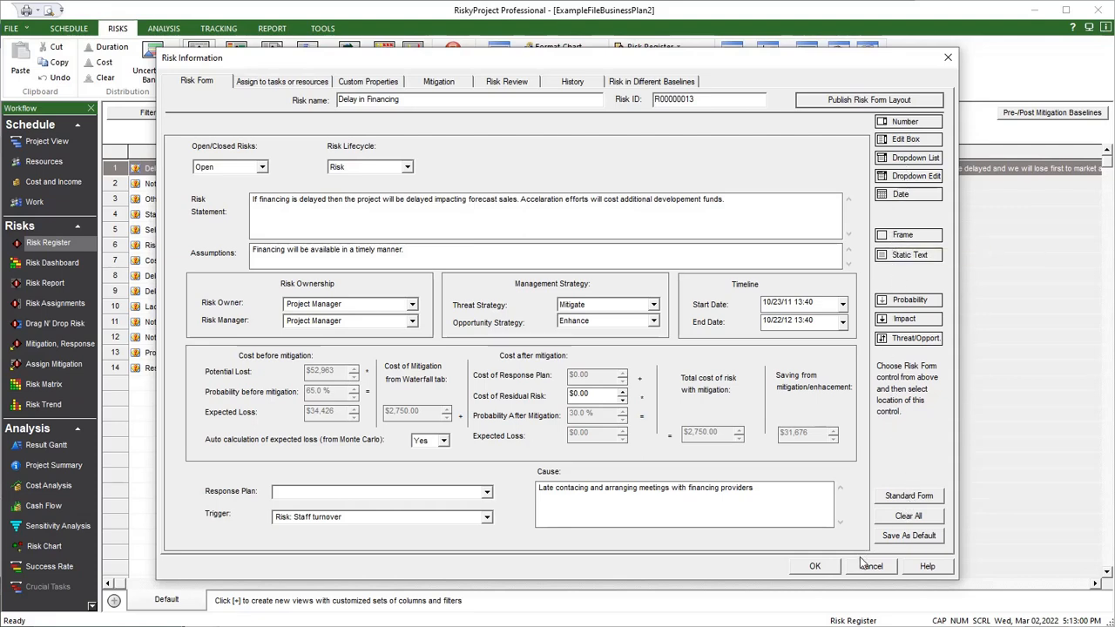
pyautogui.click(864, 105)
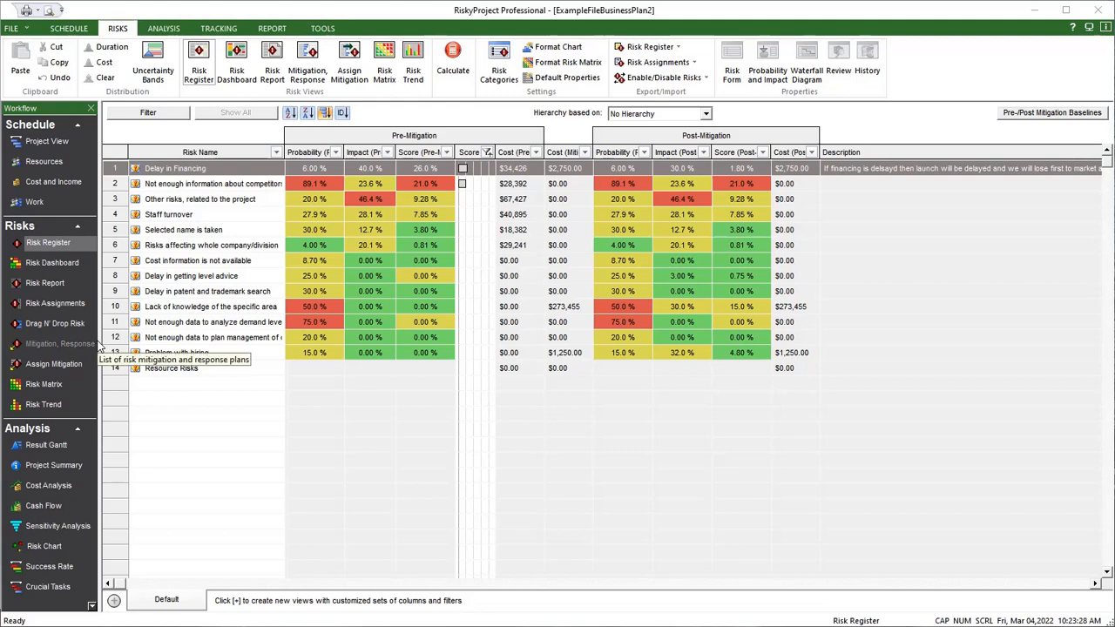
# - Review the list of mitigation and response plans, and open the mitigation waterfall diagram for the Delay in Financing risk
pyautogui.click(67, 344)
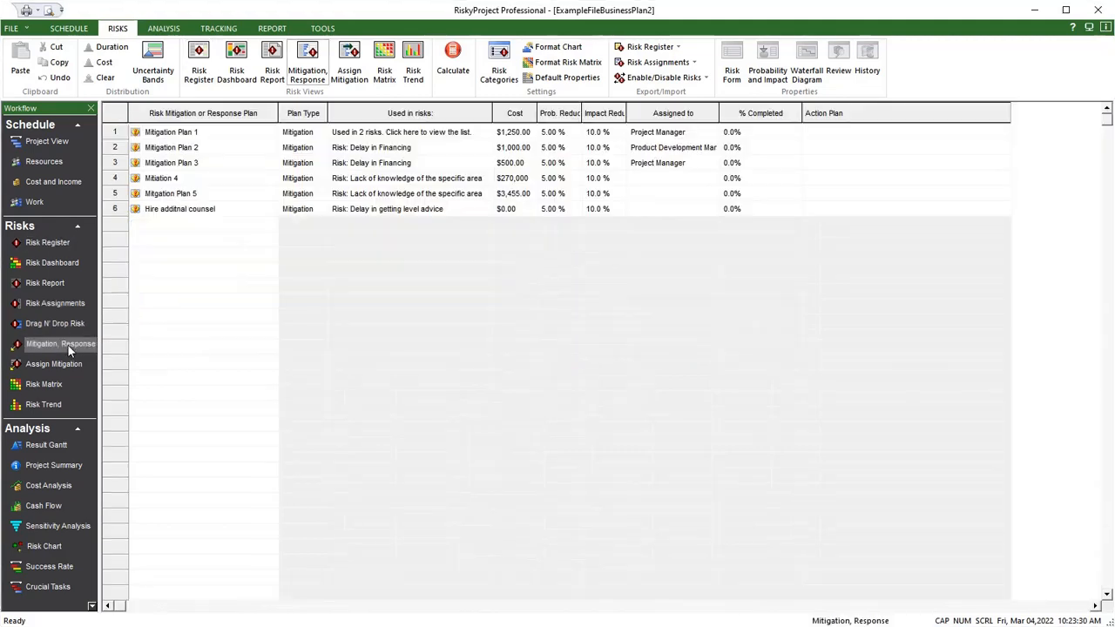
pyautogui.click(43, 244)
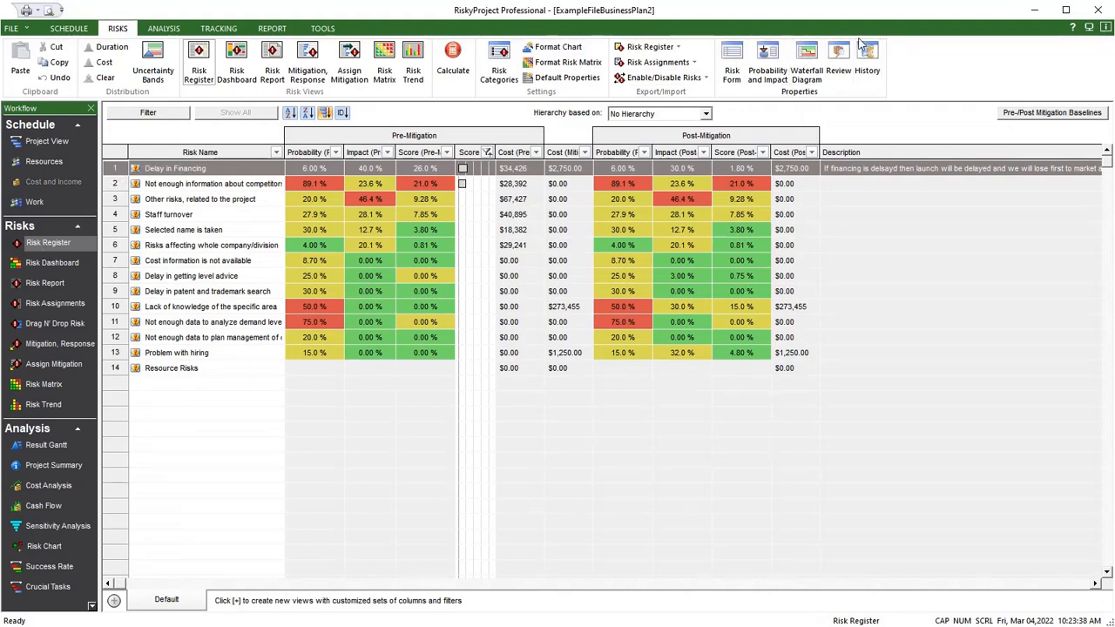
pyautogui.click(807, 61)
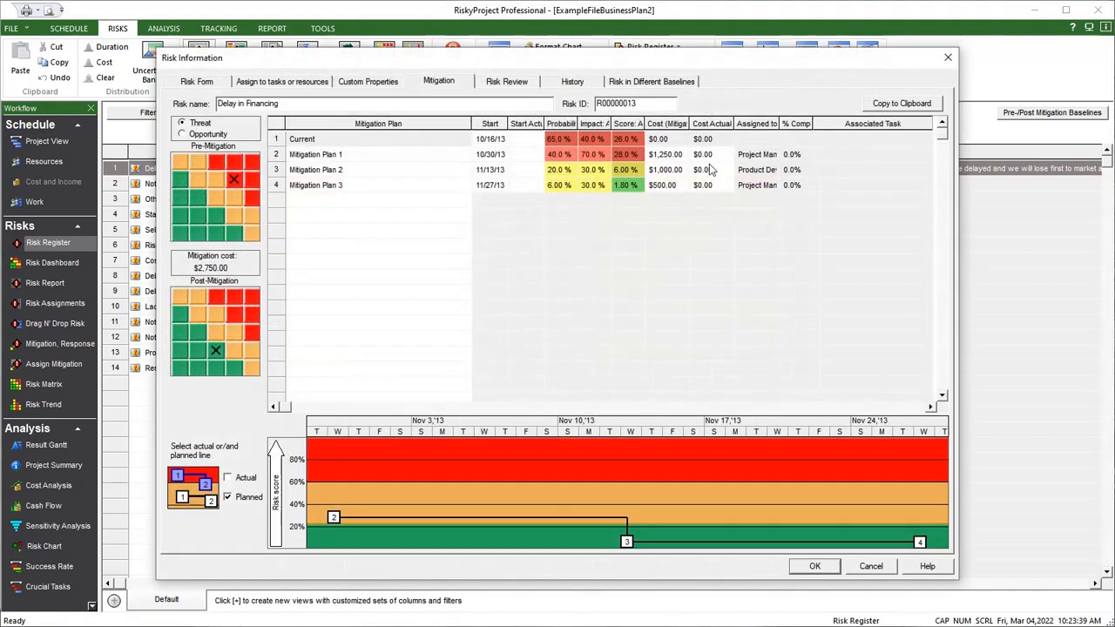